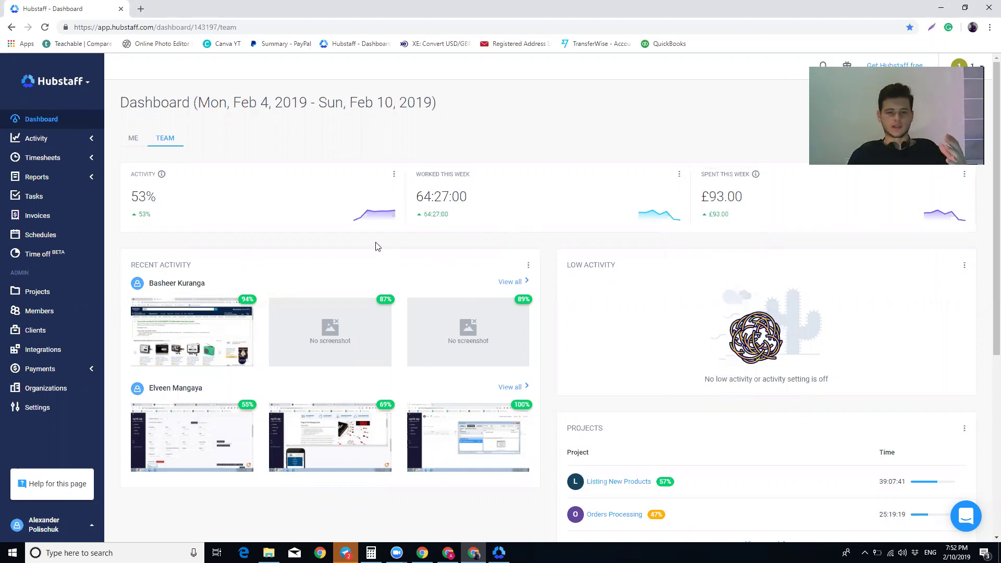
scroll(376, 246, down, 1)
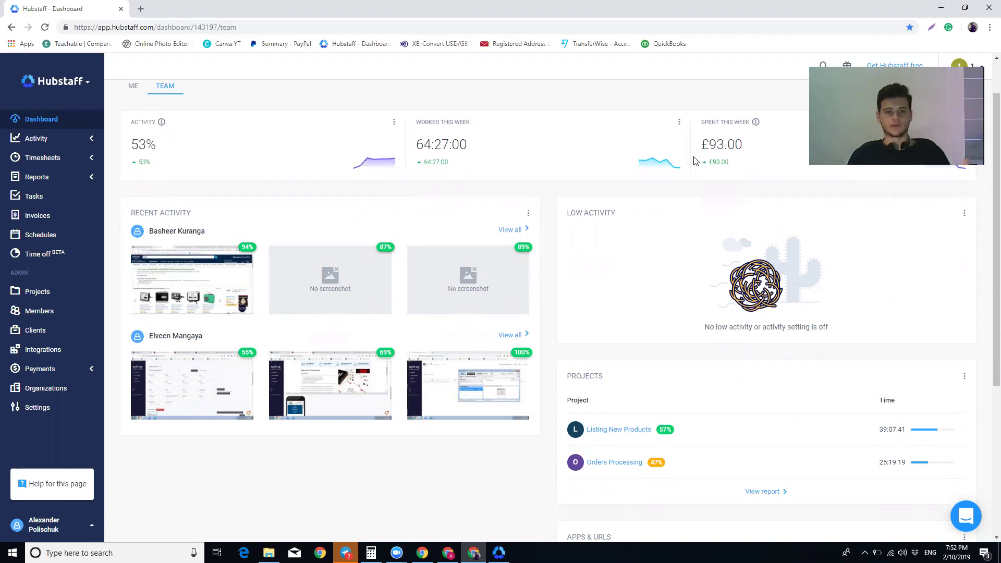
scroll(220, 170, down, 1)
scroll(208, 177, up, 1)
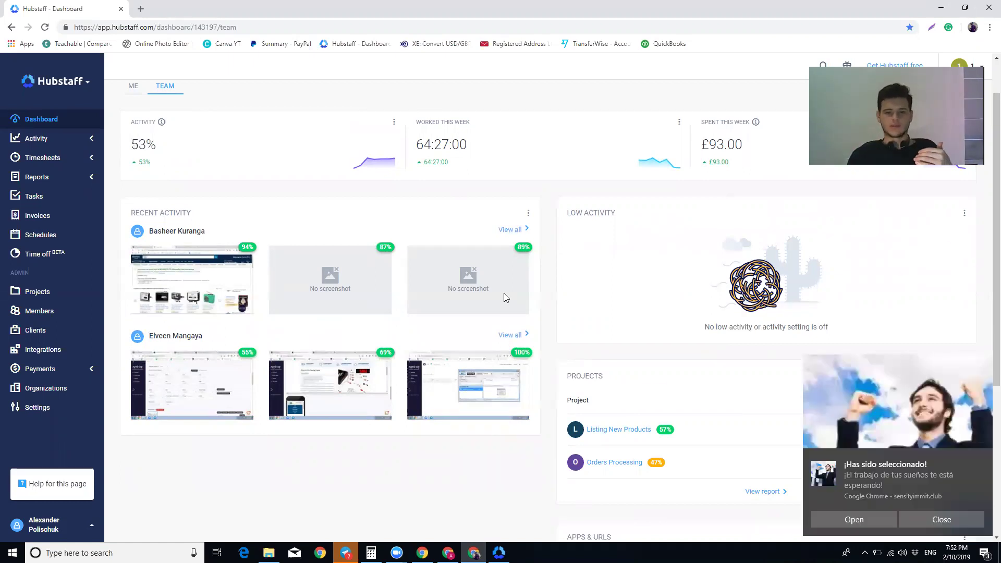
click(984, 460)
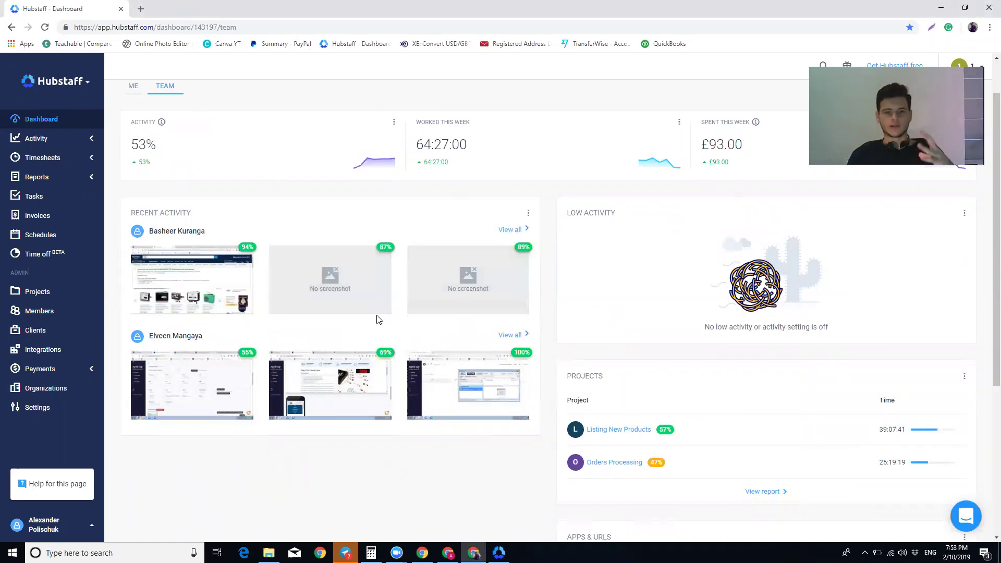
scroll(341, 298, down, 1)
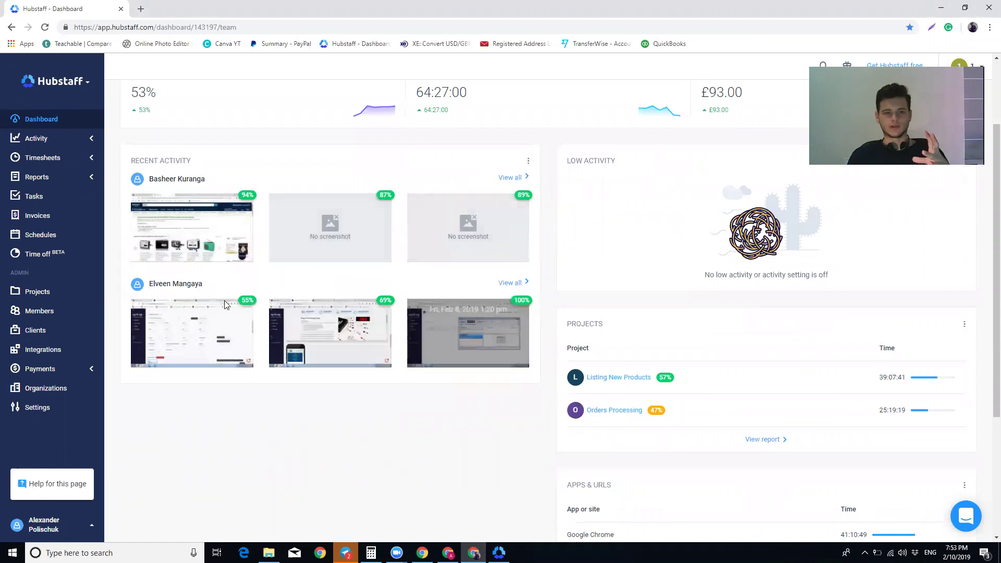
scroll(364, 363, down, 1)
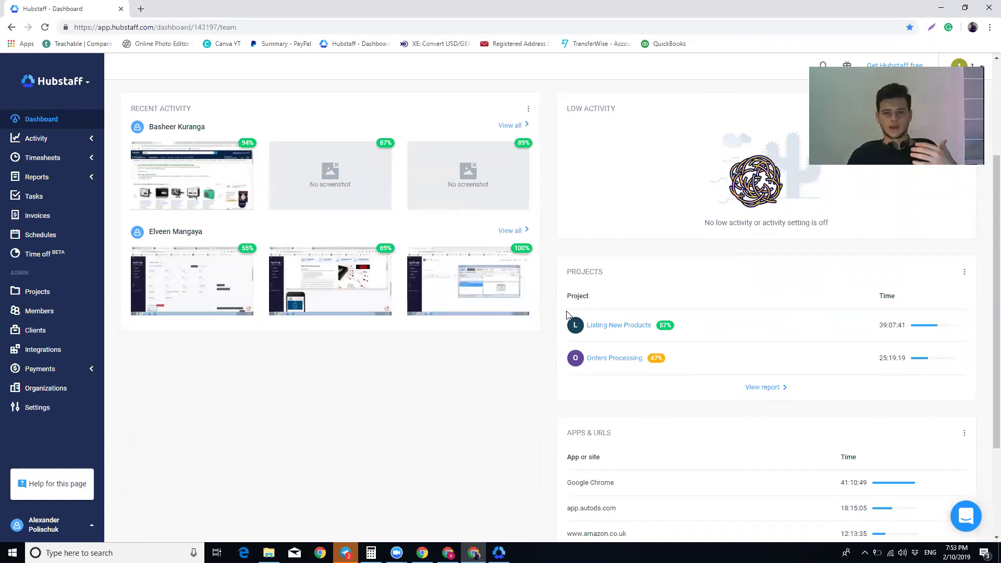
scroll(603, 335, down, 1)
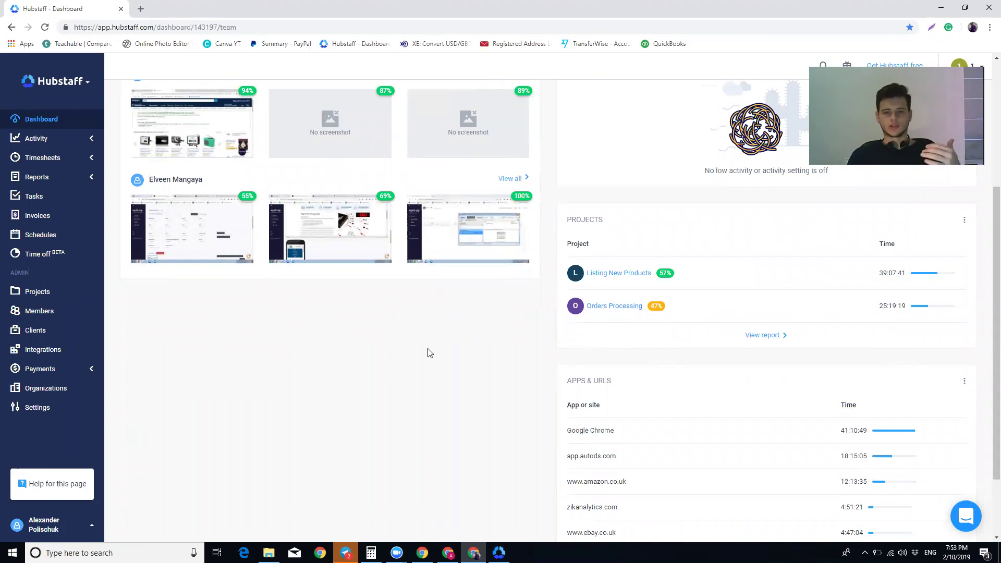
scroll(418, 344, up, 2)
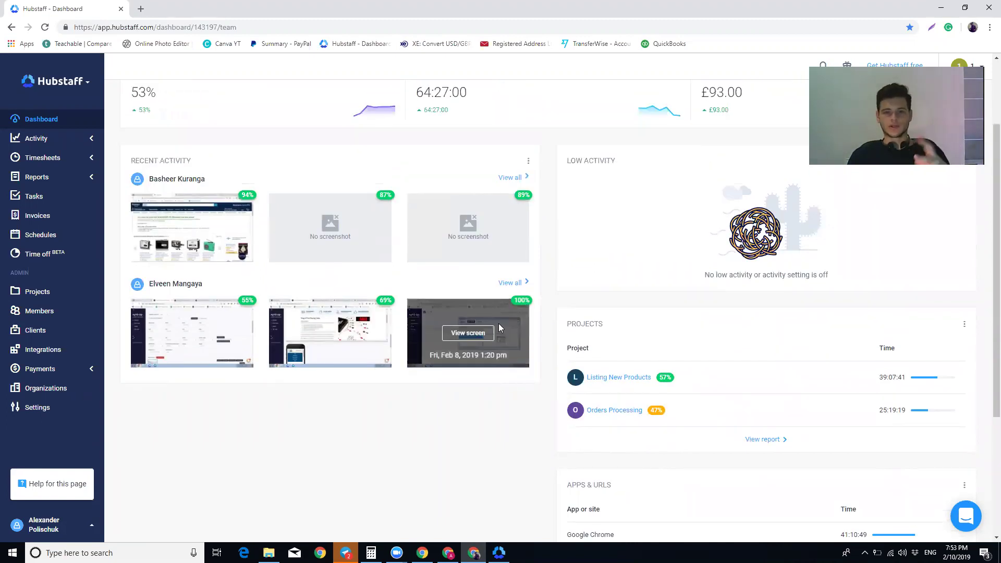
scroll(498, 324, up, 1)
scroll(506, 328, down, 1)
scroll(505, 328, up, 1)
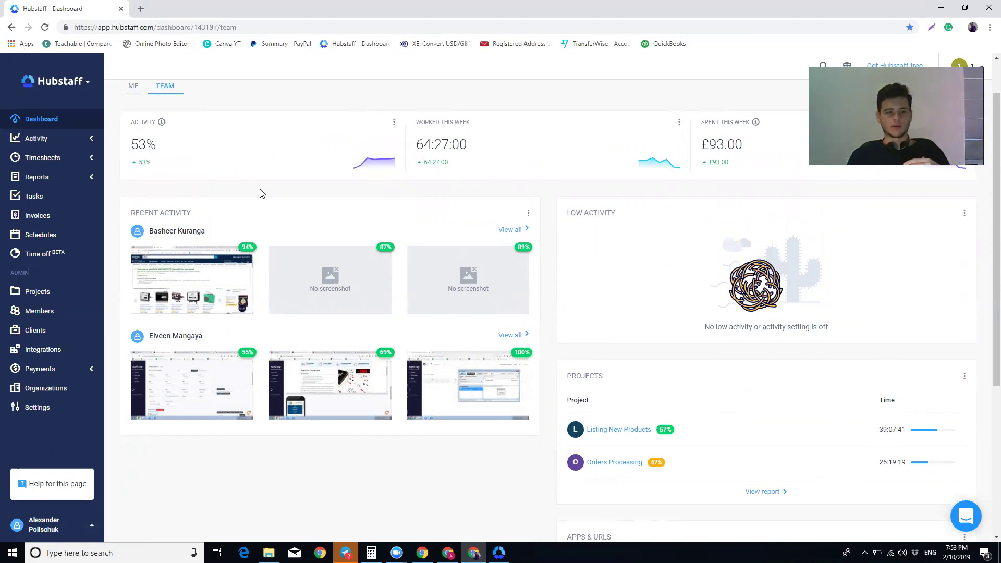
Show the VA's timesheet for the Last 7 Days, Feb 4–10, 2019.
click(54, 158)
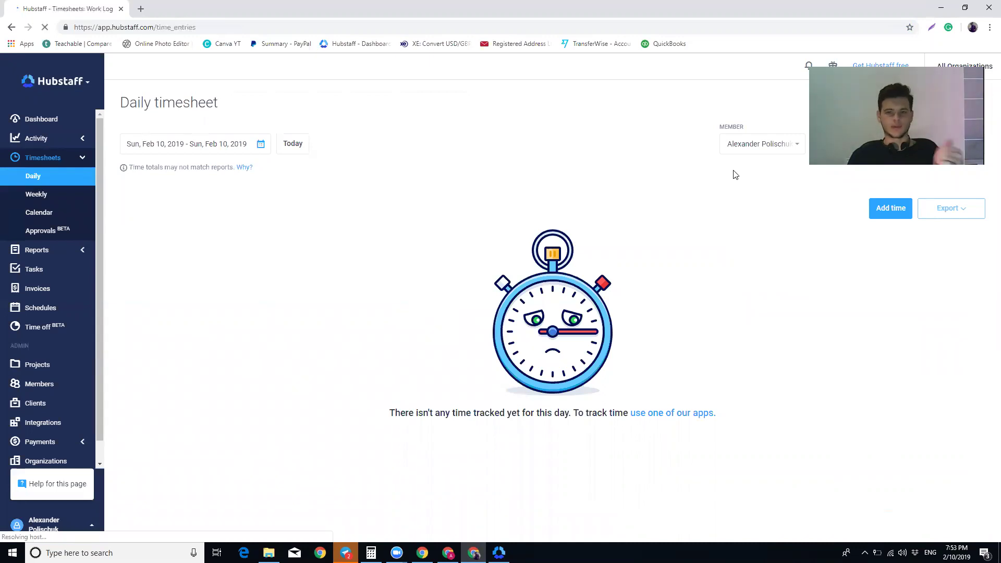
click(748, 145)
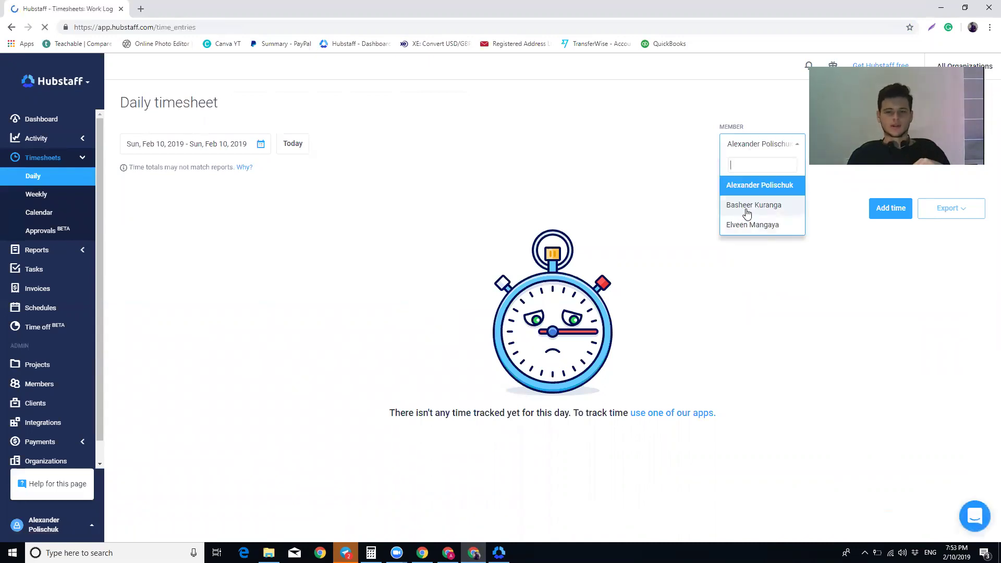
click(748, 205)
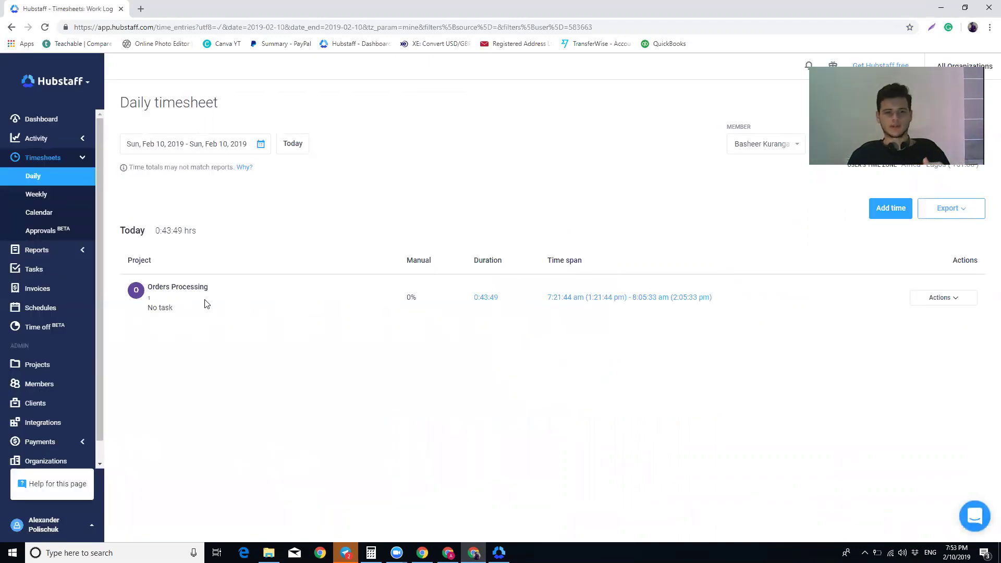
click(262, 148)
click(181, 218)
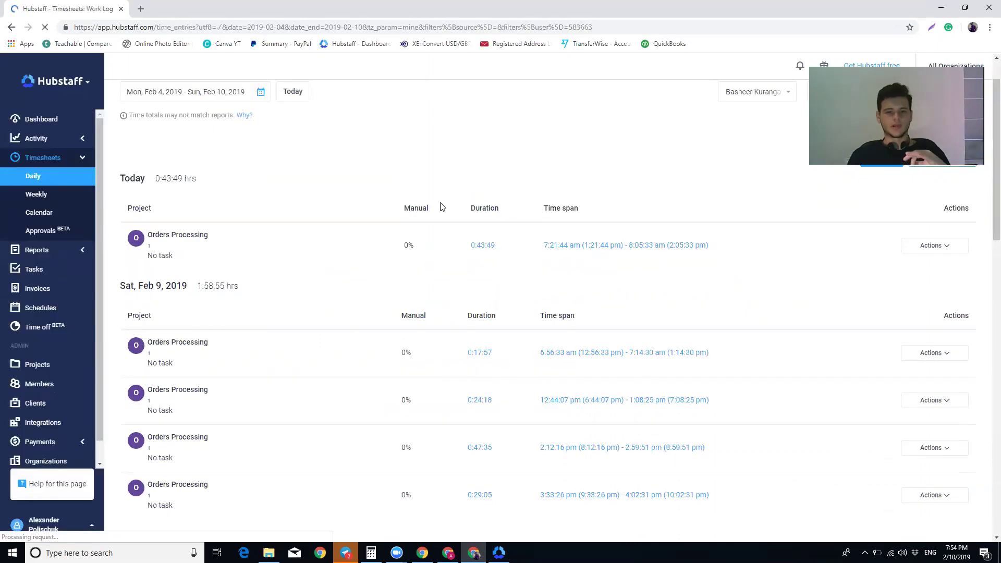
scroll(443, 199, down, 4)
scroll(439, 231, down, 1)
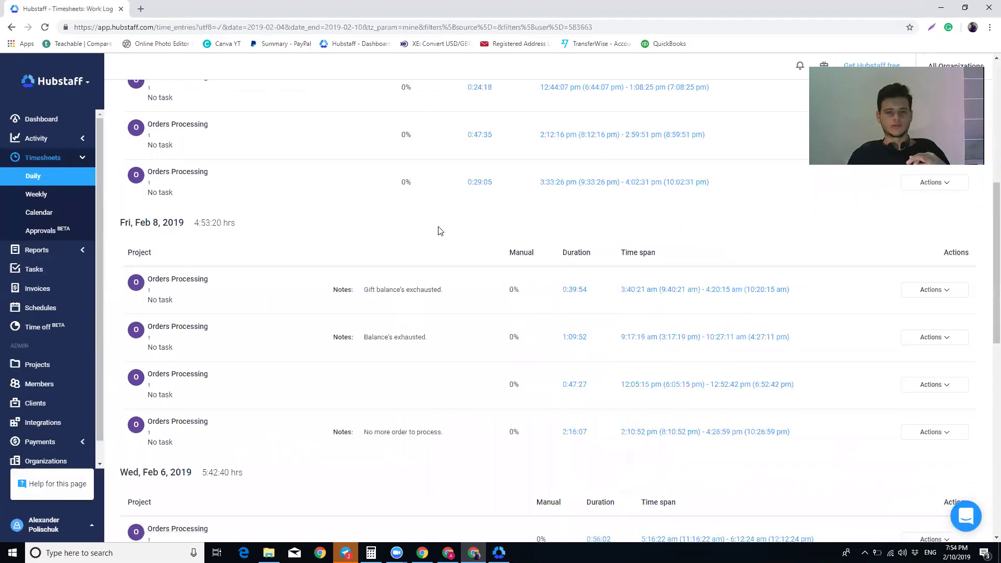
scroll(439, 230, down, 2)
scroll(439, 231, down, 2)
scroll(440, 234, down, 2)
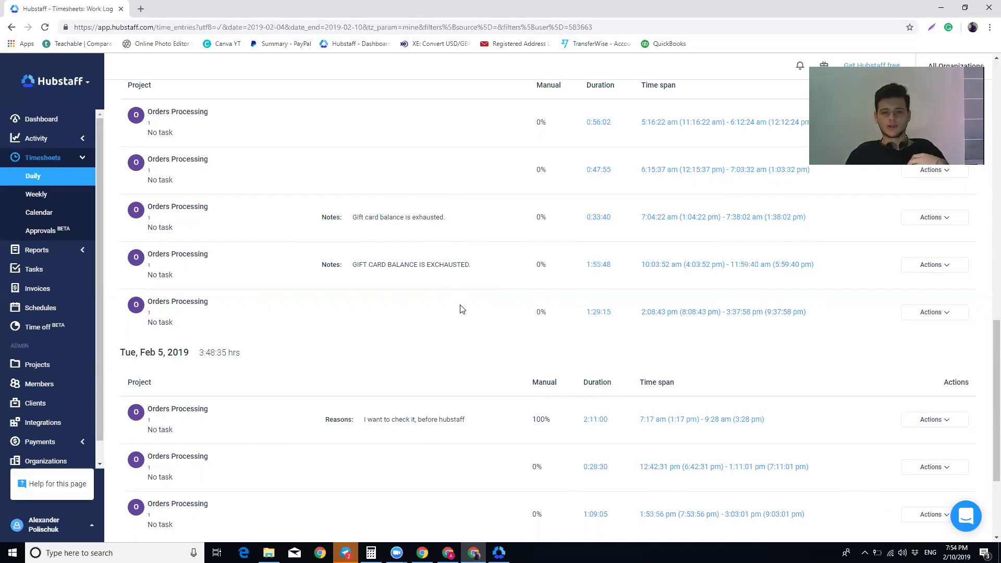
scroll(456, 323, down, 1)
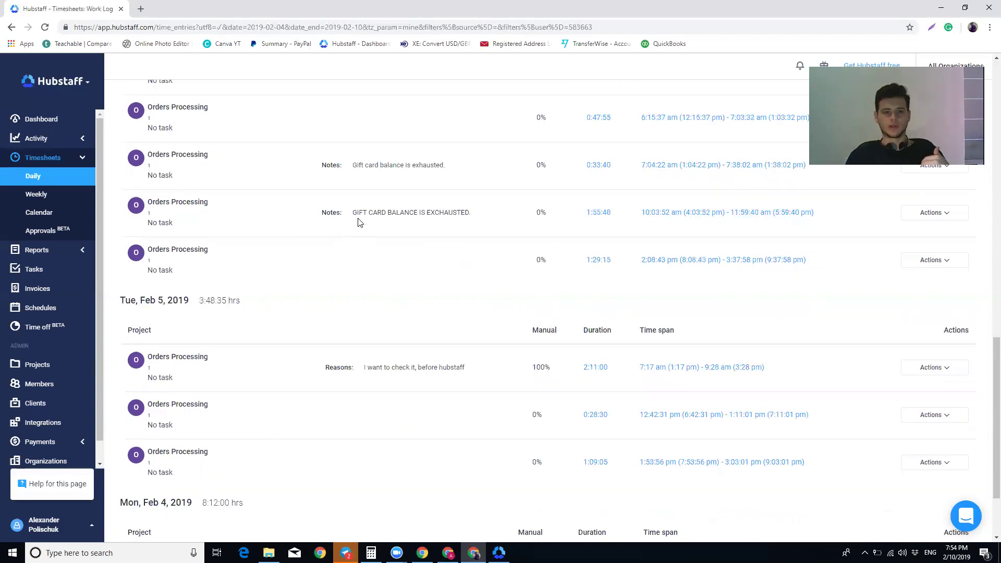
Highlight the all-caps 'GIFT CARD BALANCE IS EXHAUSTED.' note on a timesheet entry while reviewing Feb 4–6.
drag(356, 214, 464, 217)
click(459, 236)
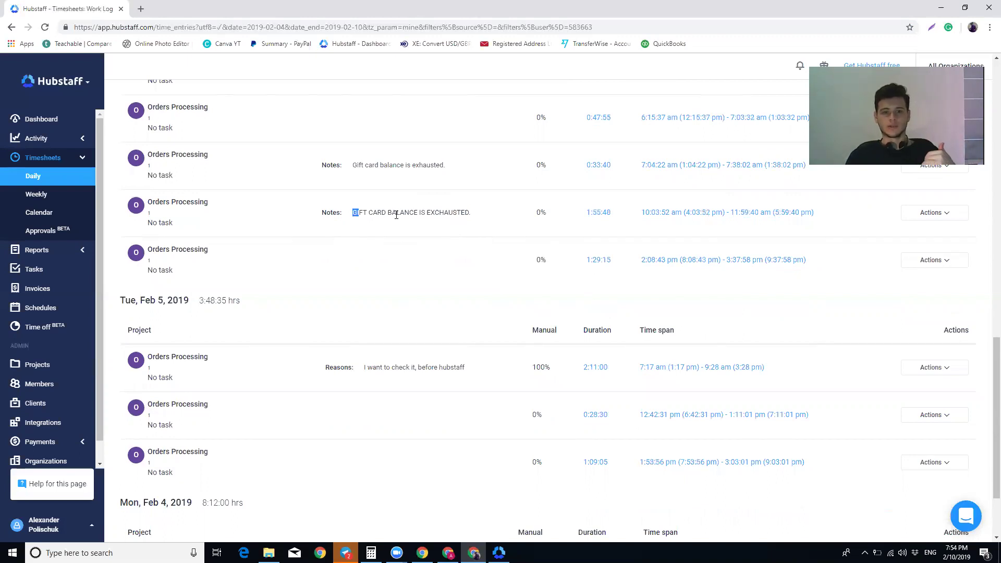
drag(397, 215, 464, 215)
click(442, 239)
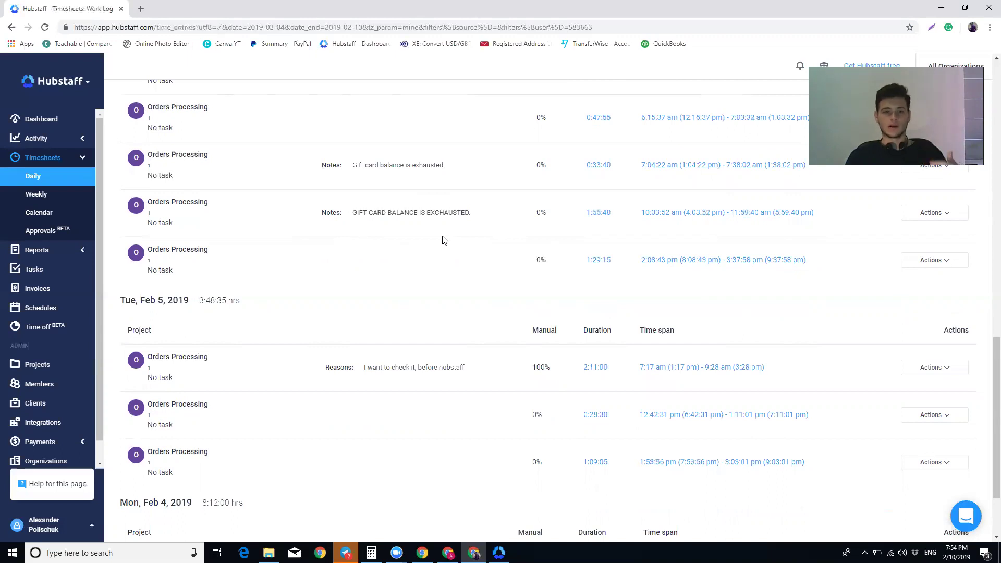
scroll(421, 232, up, 2)
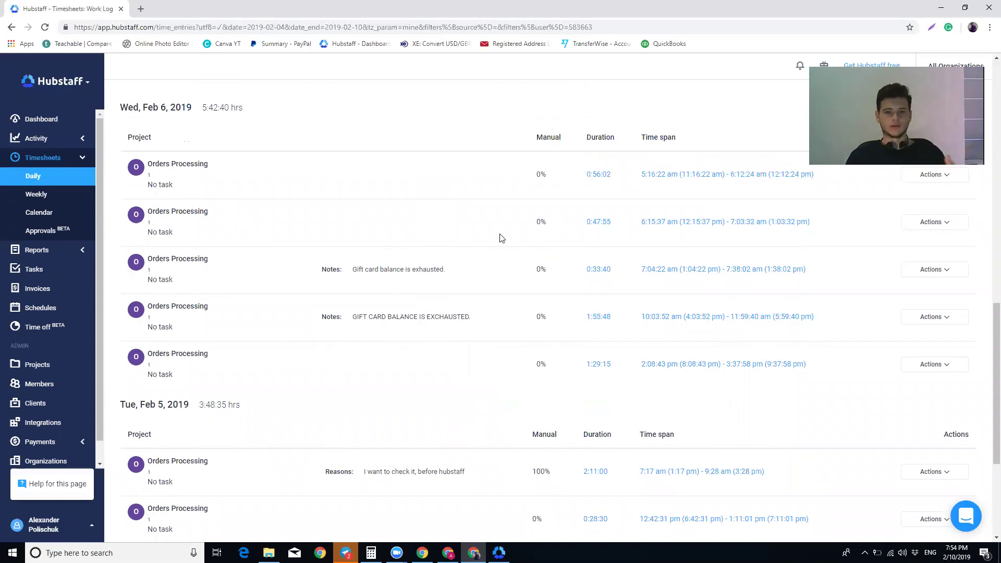
scroll(461, 244, down, 2)
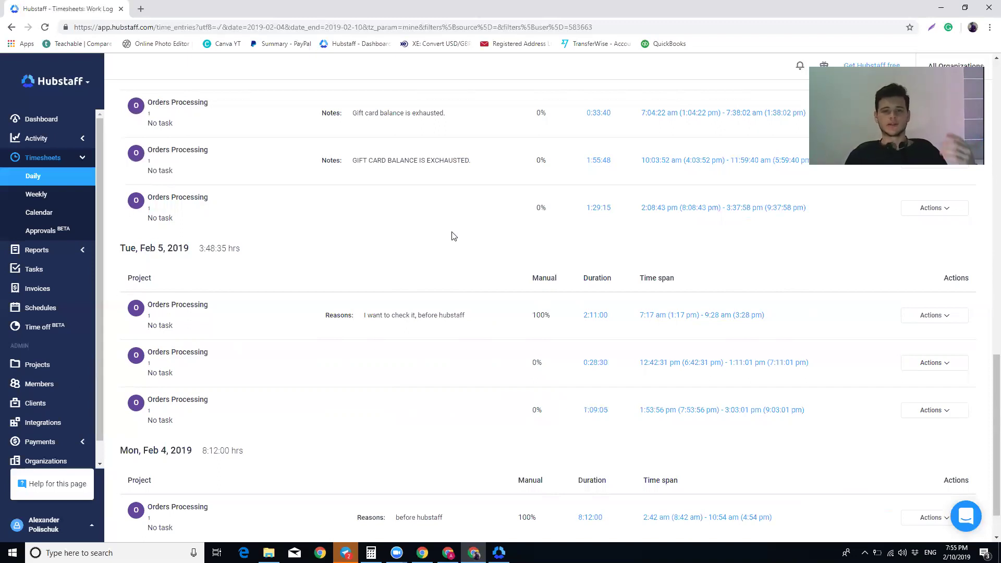
scroll(451, 233, up, 1)
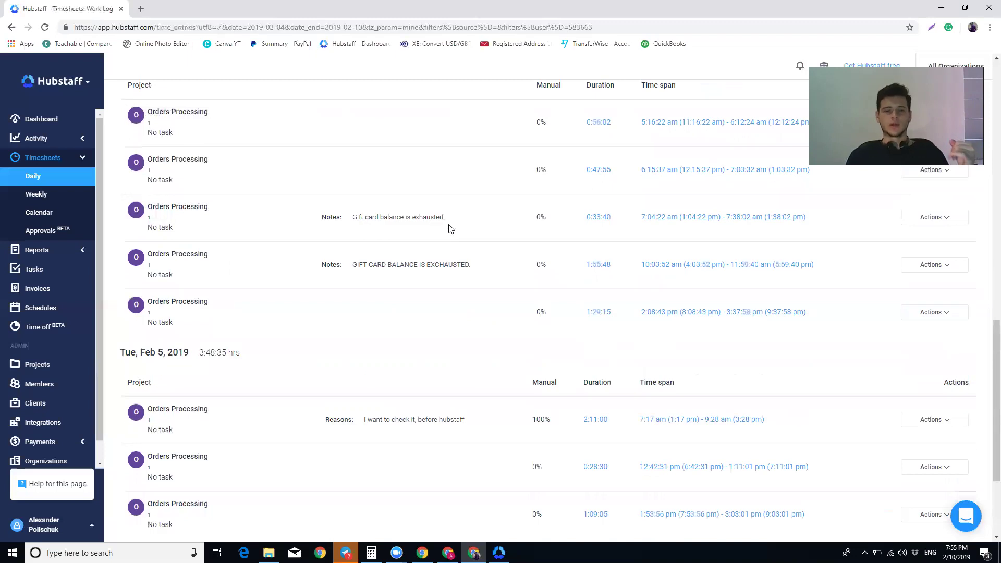
scroll(452, 228, up, 1)
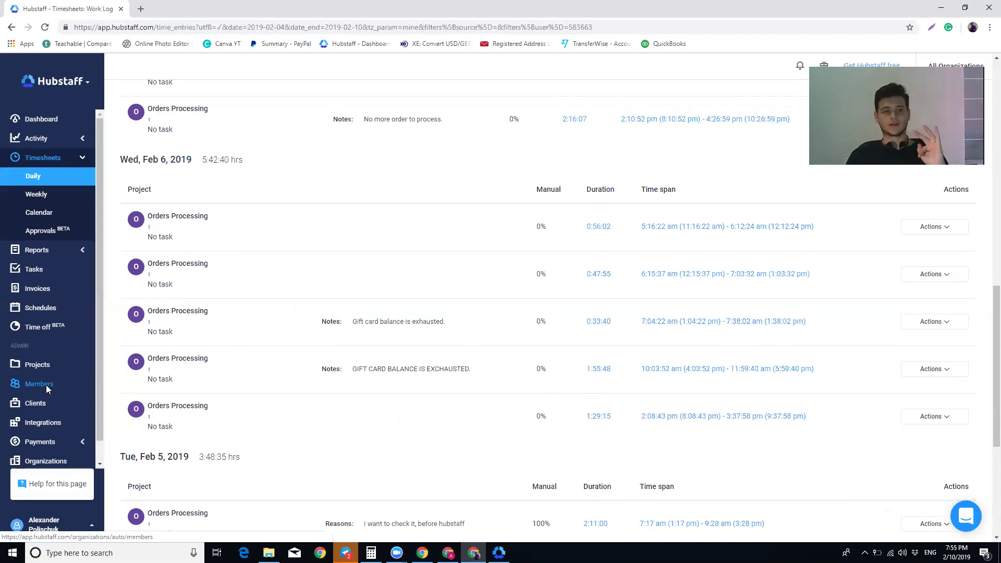
Review the members list, highlighting the £1.20 and £1.60 hourly pay rates.
click(39, 384)
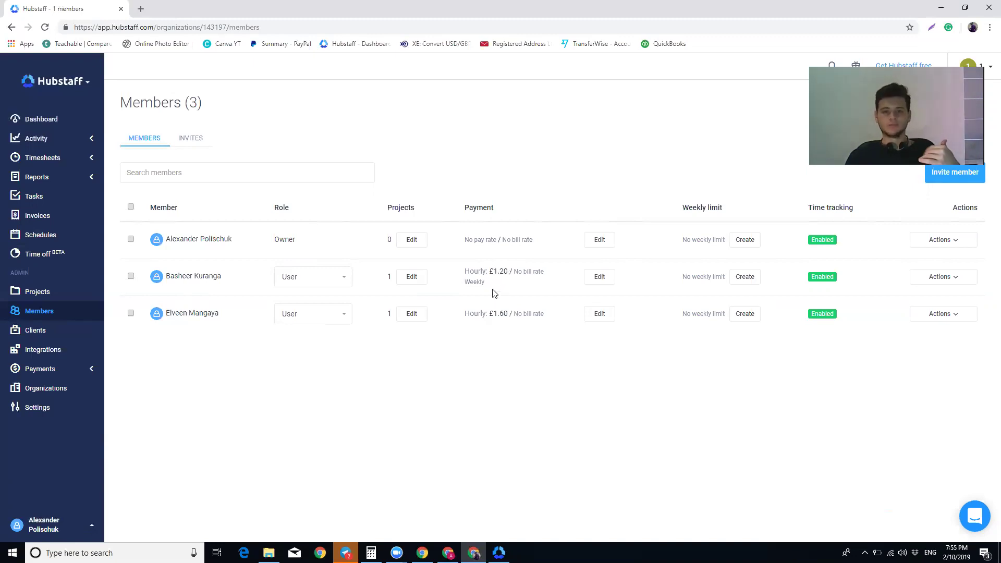
double_click(501, 272)
click(505, 305)
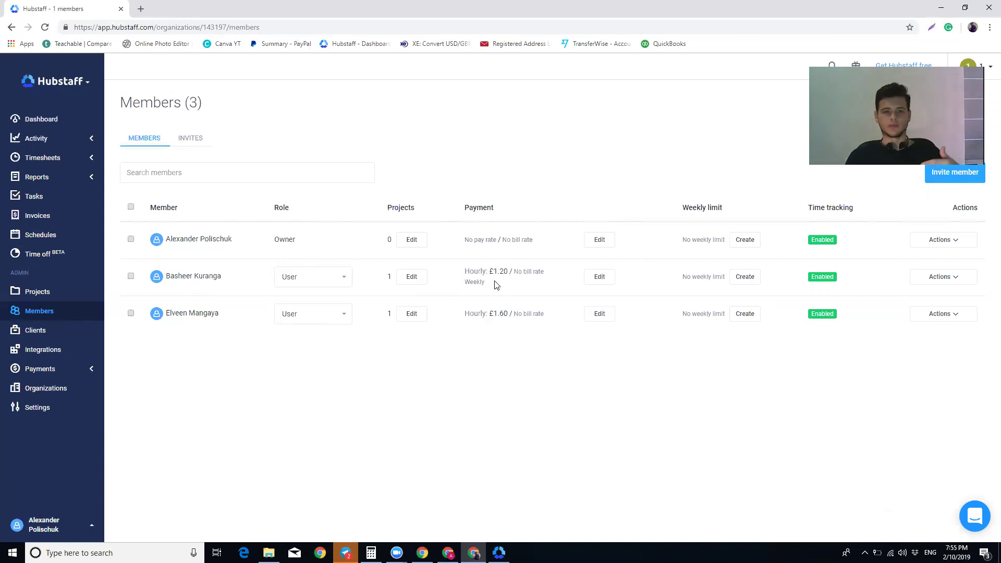
drag(489, 272, 509, 273)
click(516, 352)
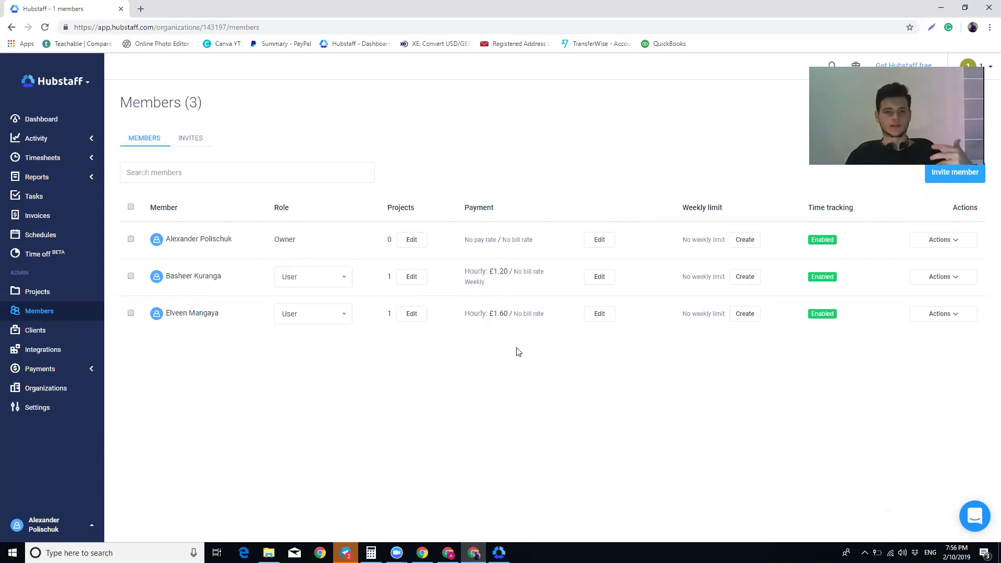
double_click(497, 315)
click(518, 374)
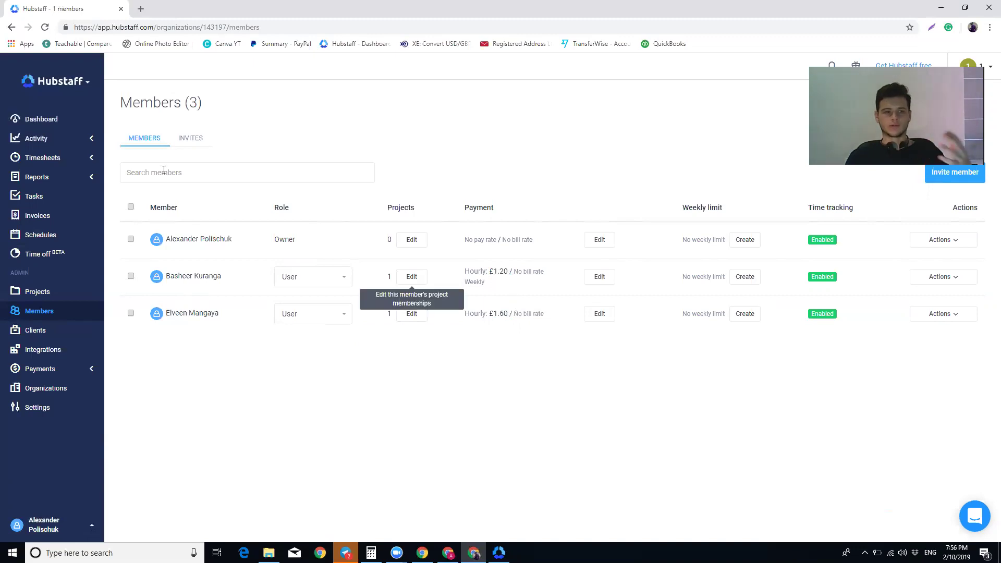
Return to the team dashboard for Feb 4–10 with 53% activity, 64:27:00 worked and £93.00 spent.
click(66, 119)
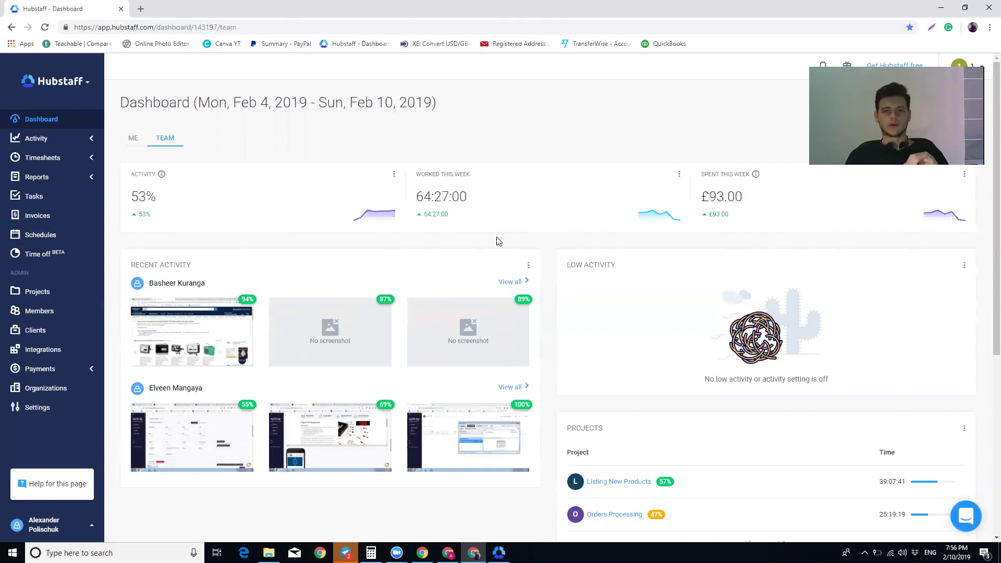
scroll(495, 223, down, 2)
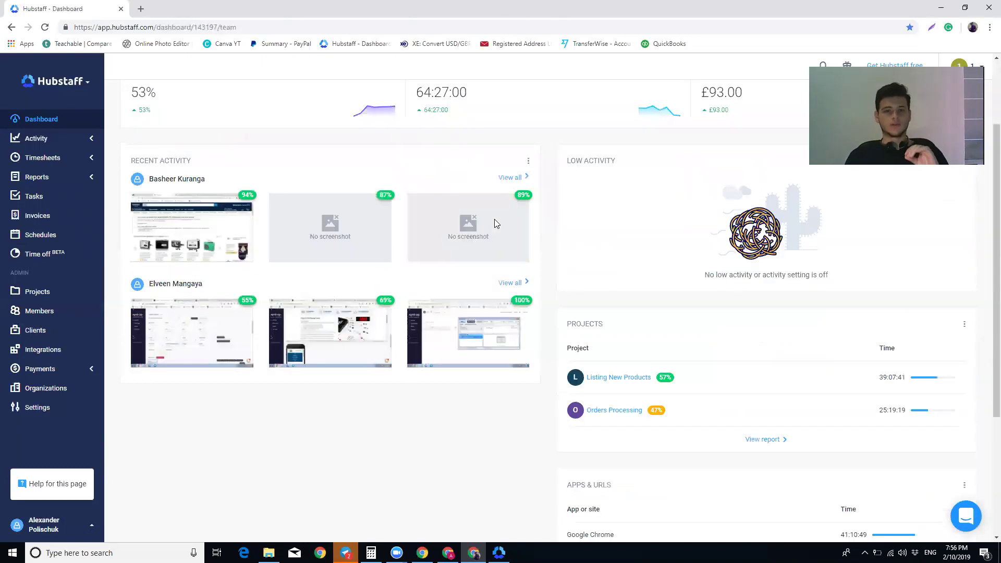
scroll(494, 224, up, 2)
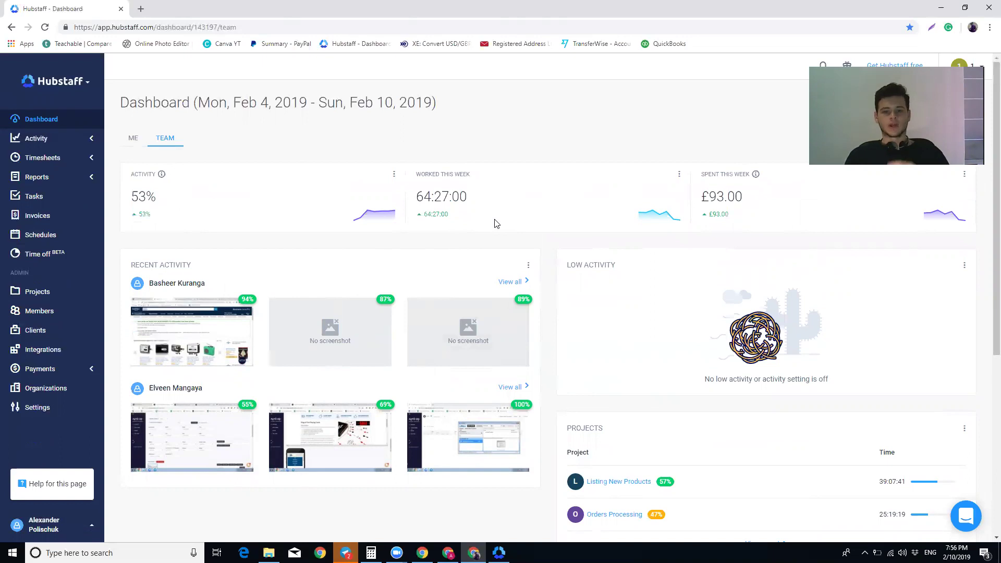
scroll(495, 224, down, 2)
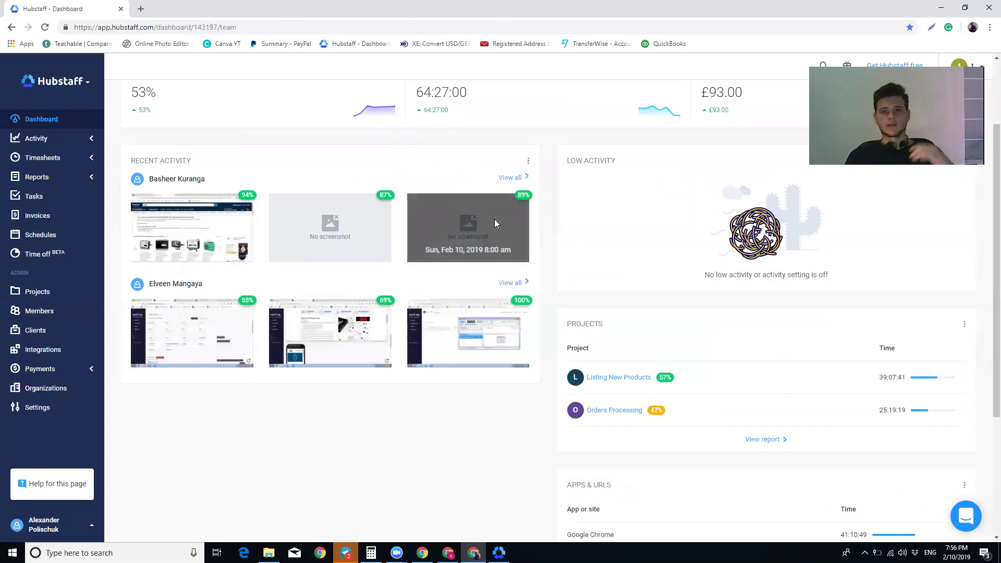
scroll(495, 220, up, 1)
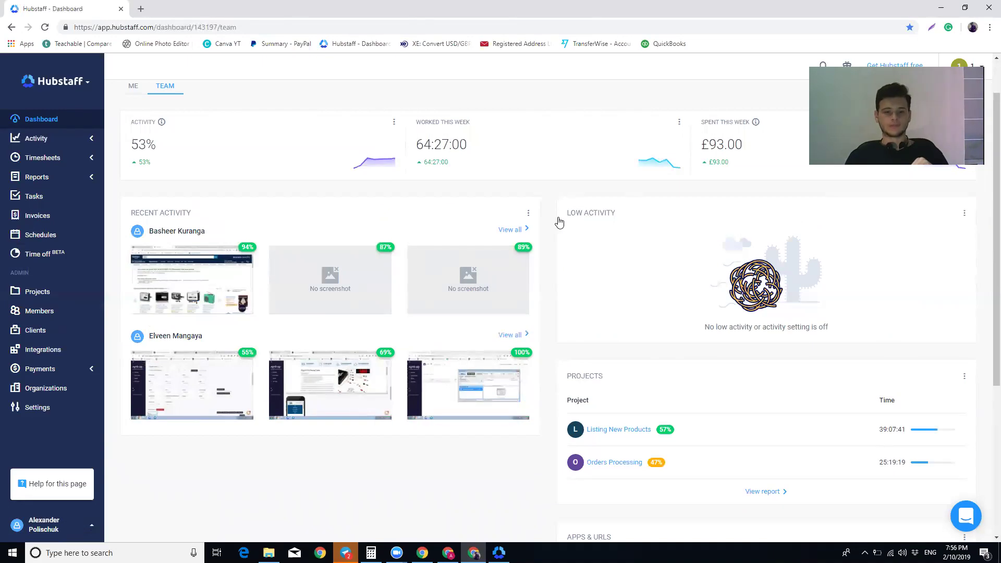
scroll(688, 232, up, 1)
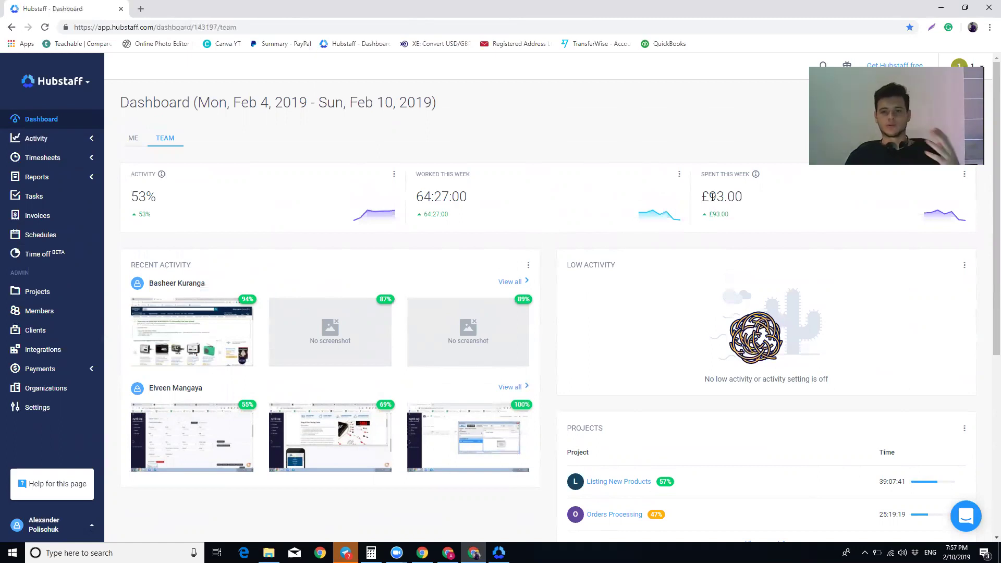
drag(710, 197, 752, 204)
click(549, 242)
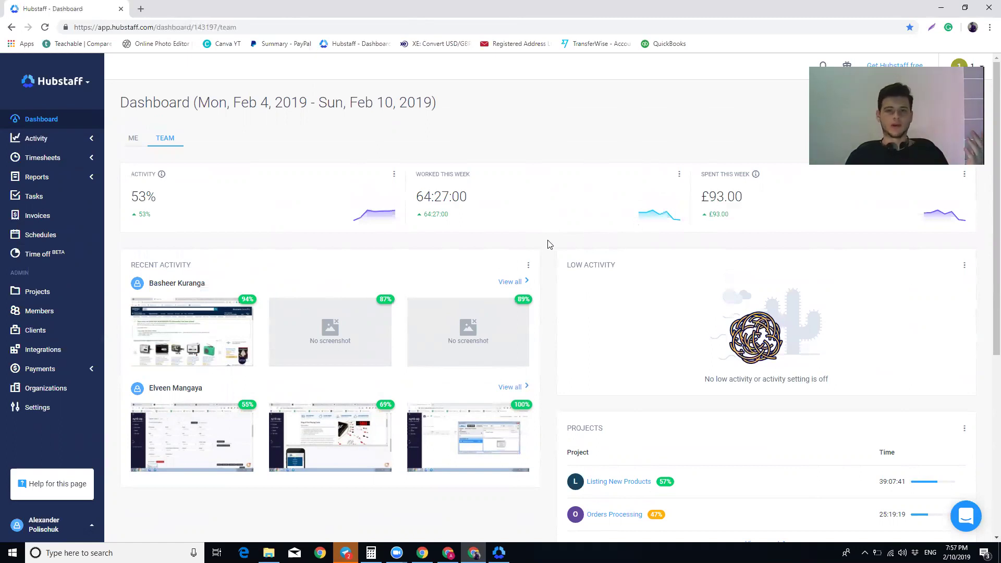